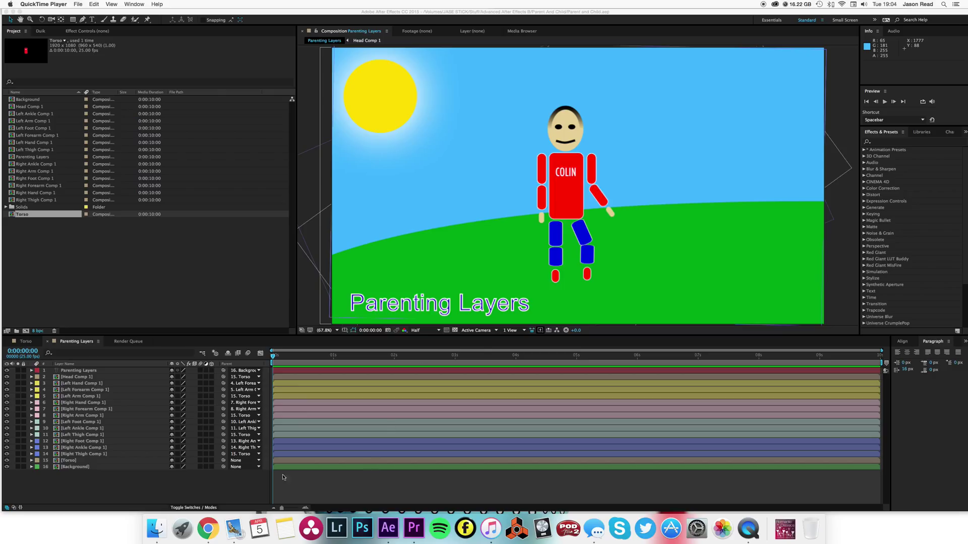
Step: Hide the Background and Parenting Layers title, mark Background as shy, and hide shy layers
left_click(10, 469)
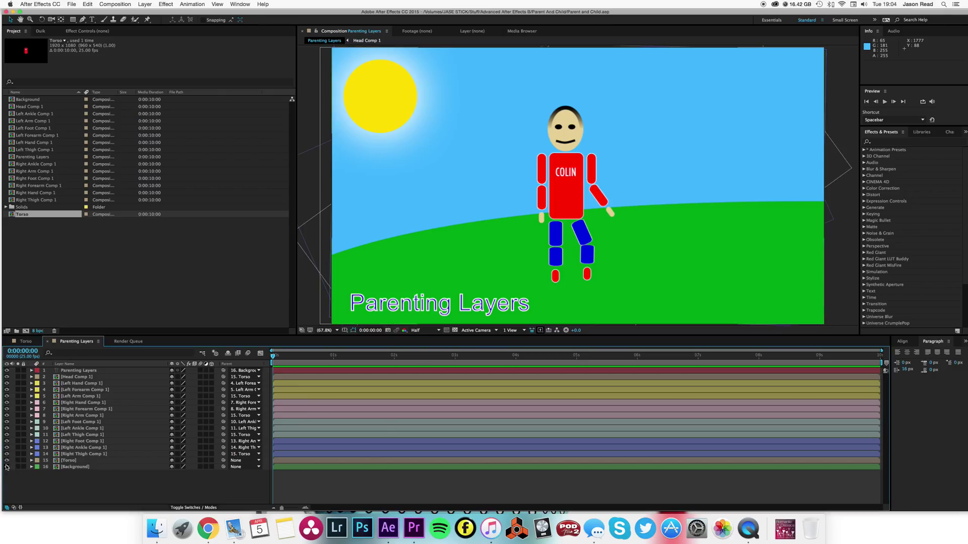
left_click(6, 467)
left_click(6, 371)
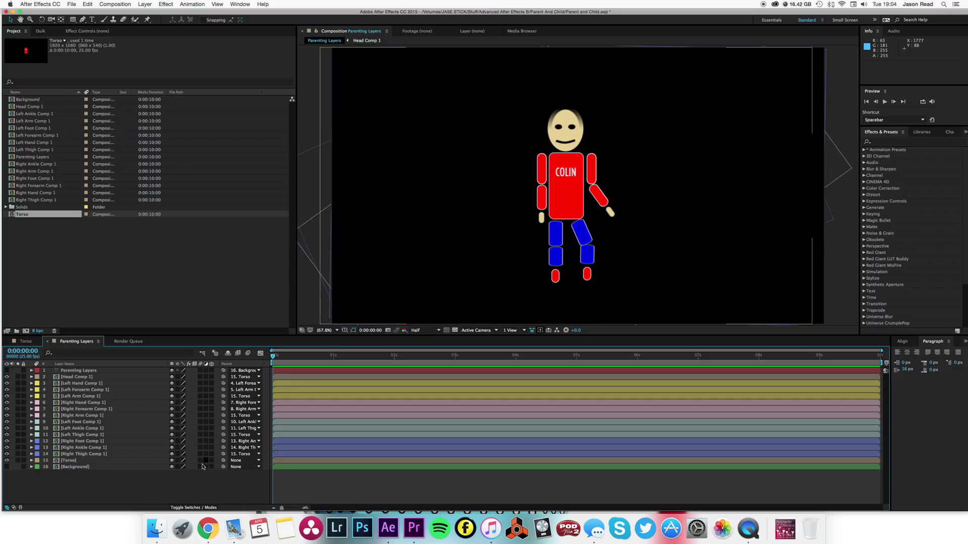
left_click(172, 466)
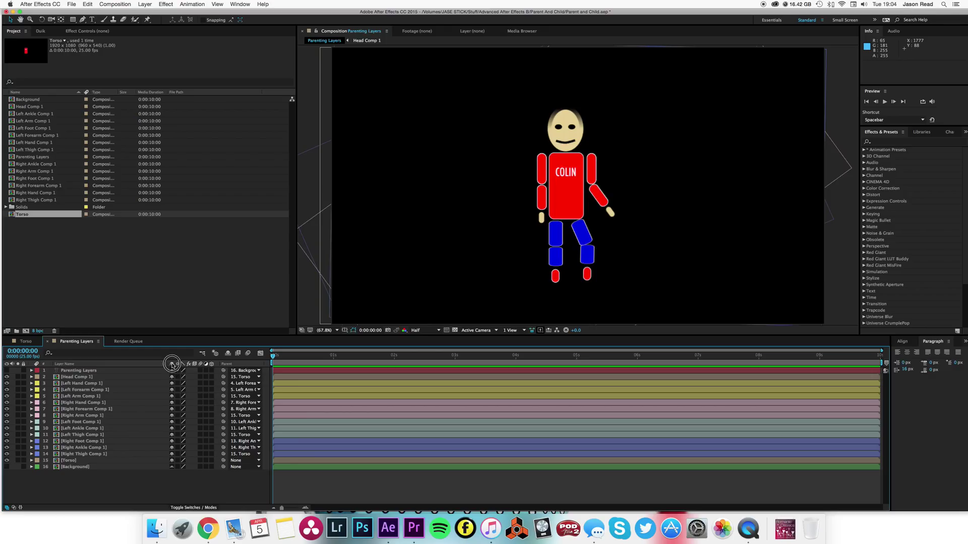
left_click(228, 353)
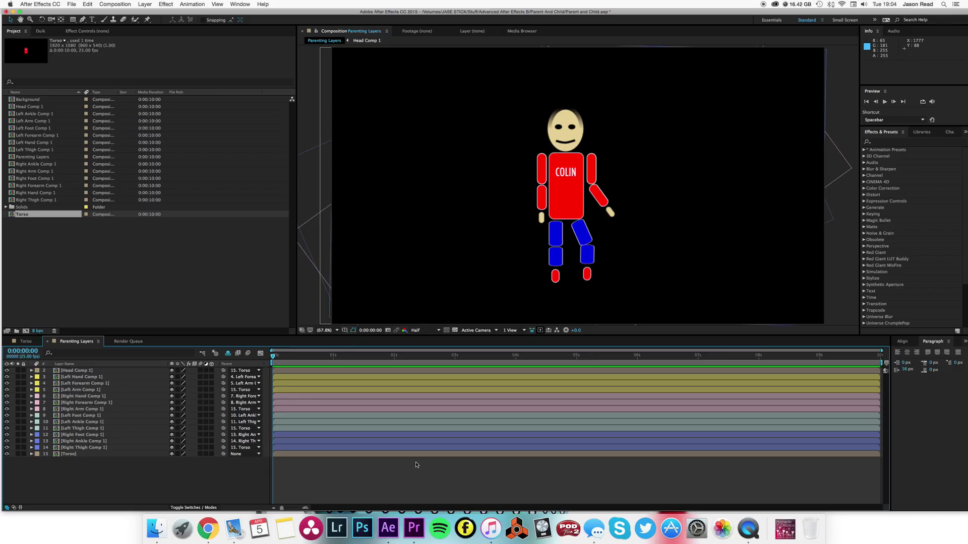
Step: Nudge the Torso's Position sideways, then solo and unsolo Torso to check the rig
left_click(379, 455)
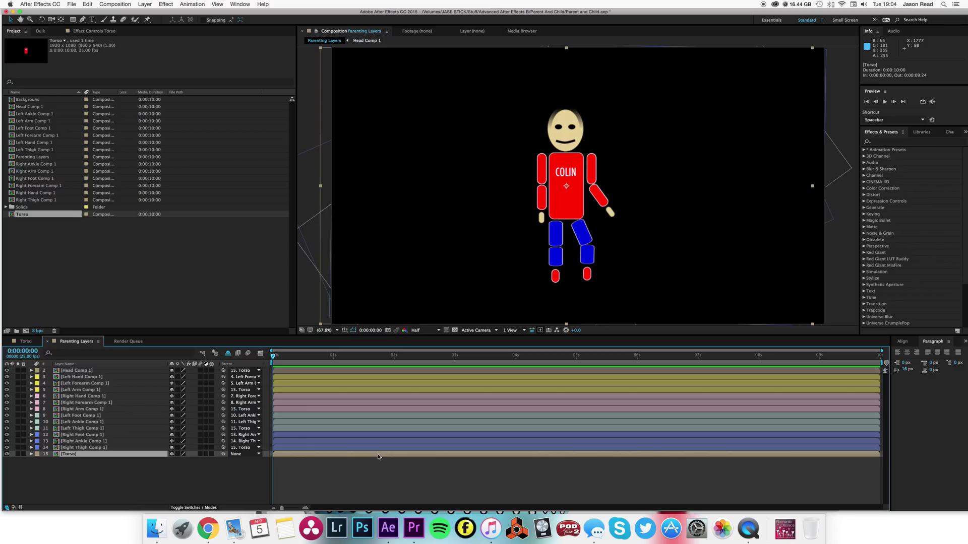
key("p")
mouse_move(174, 460)
left_mouse_down()
mouse_move(255, 464)
mouse_move(184, 466)
left_mouse_up()
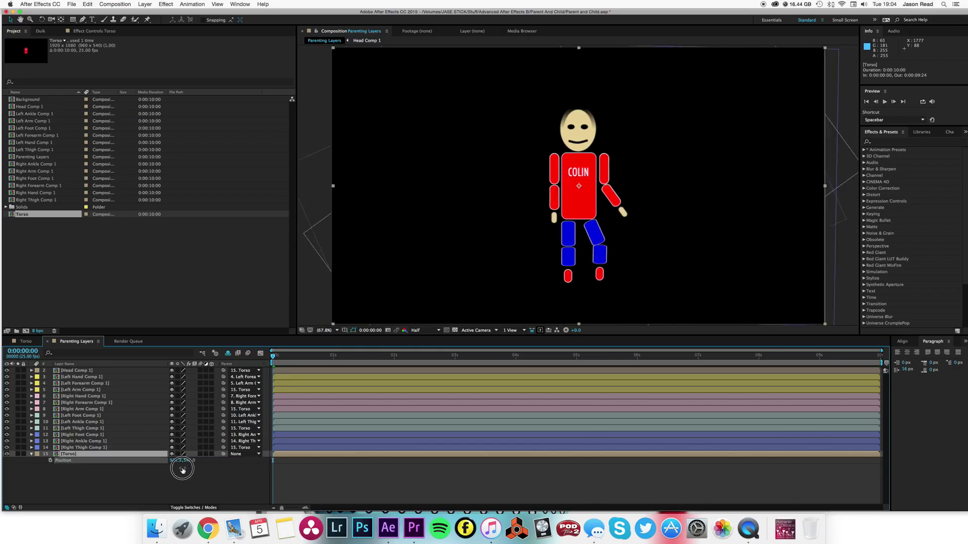
left_click(17, 453)
left_click(17, 453)
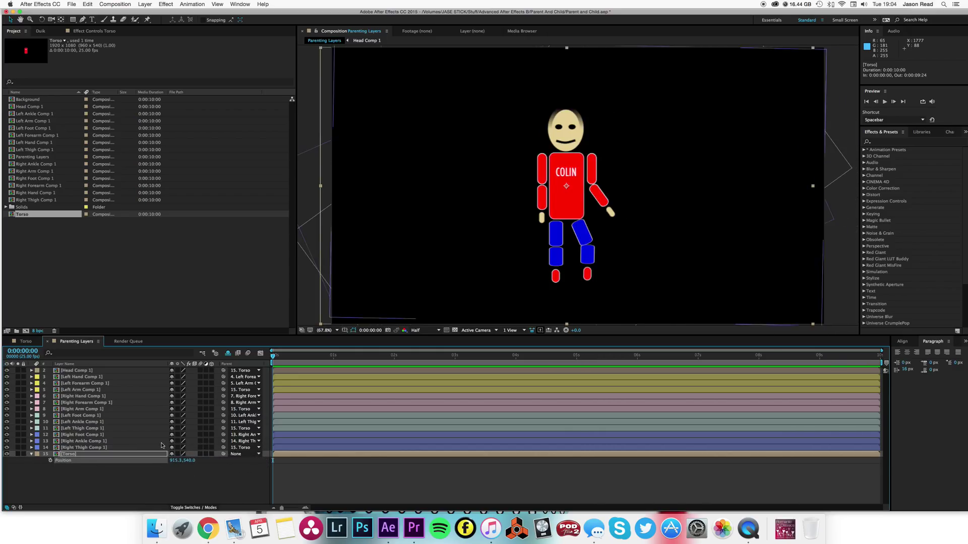
Step: Check Right Thigh Comp 1's parent link, then move the Torso's Position to 959.3, 540.0
left_click(101, 448)
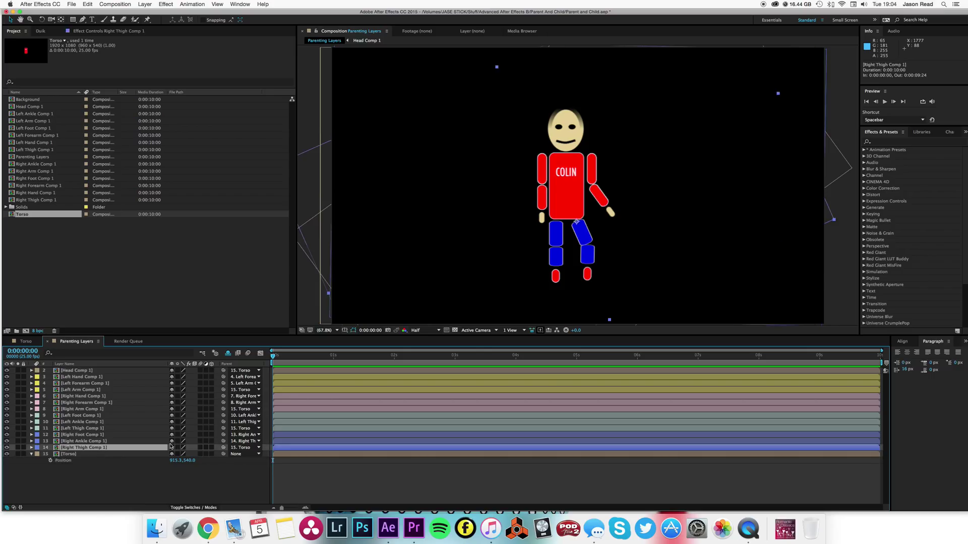
left_click_drag(223, 448, 95, 454)
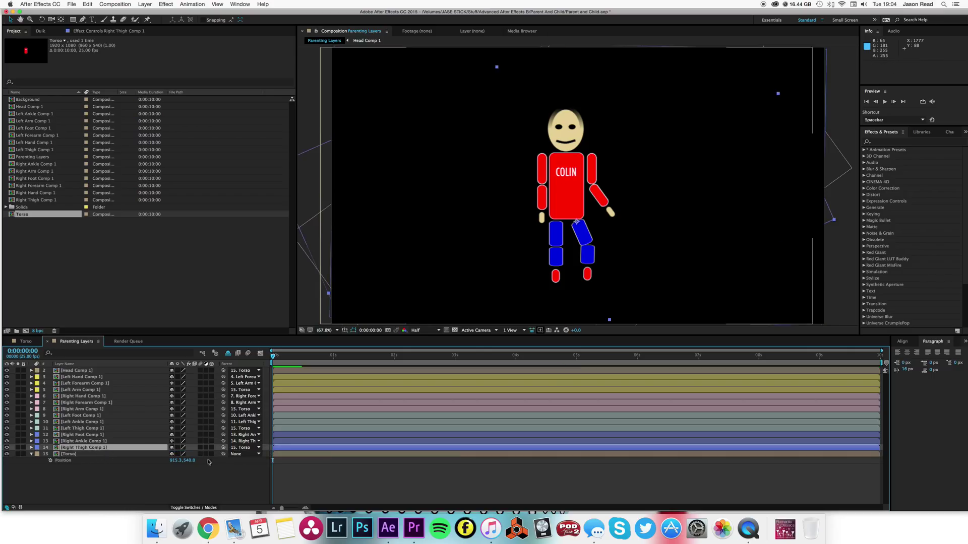
left_click(309, 482)
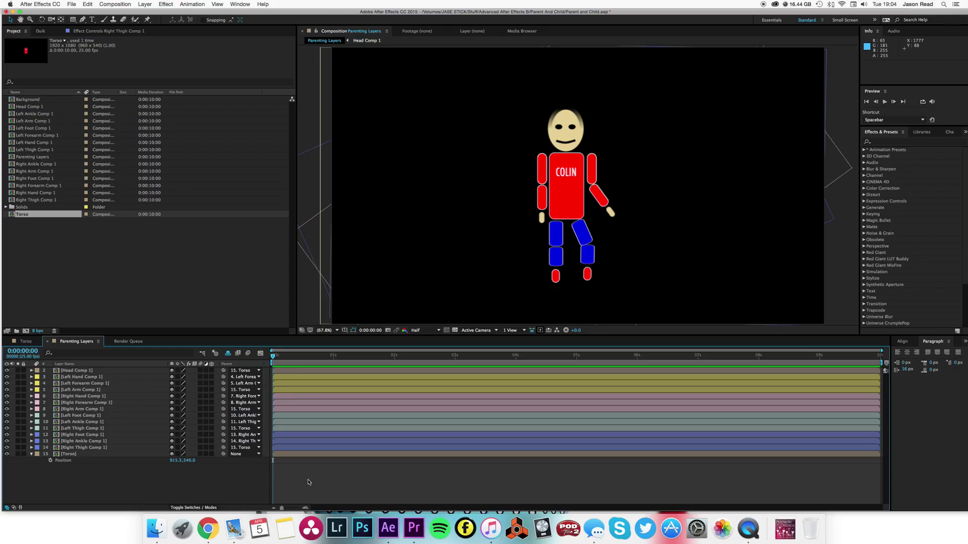
left_click_drag(174, 461, 170, 463)
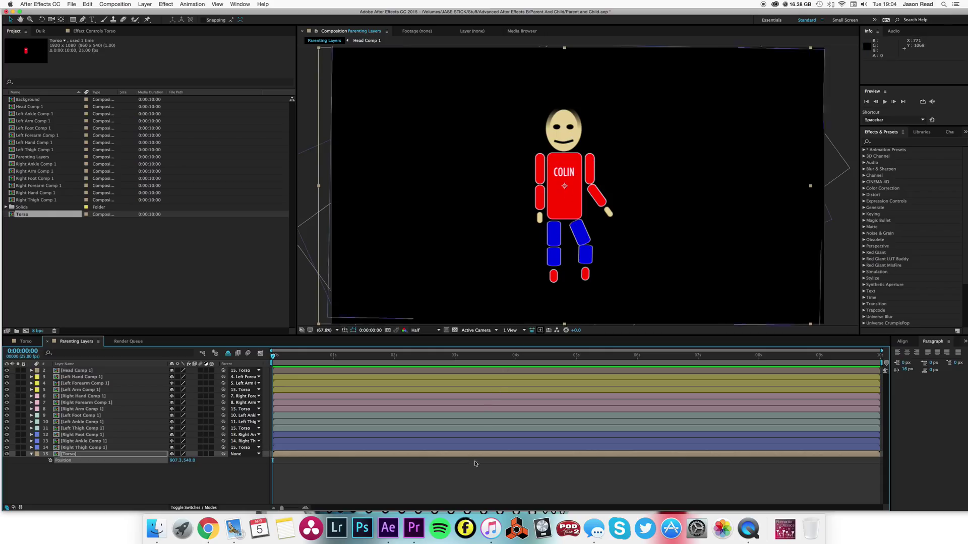
left_click_drag(179, 461, 209, 474)
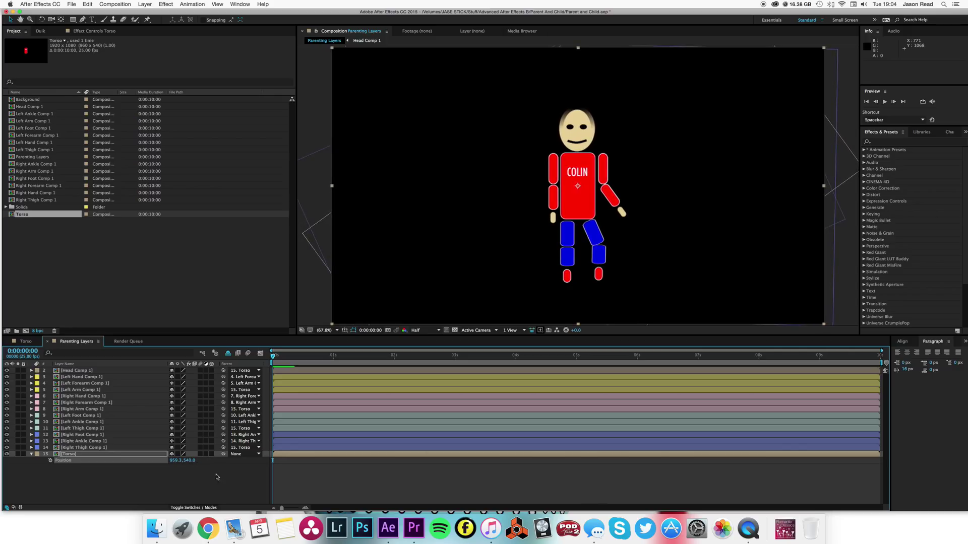
left_click(404, 448)
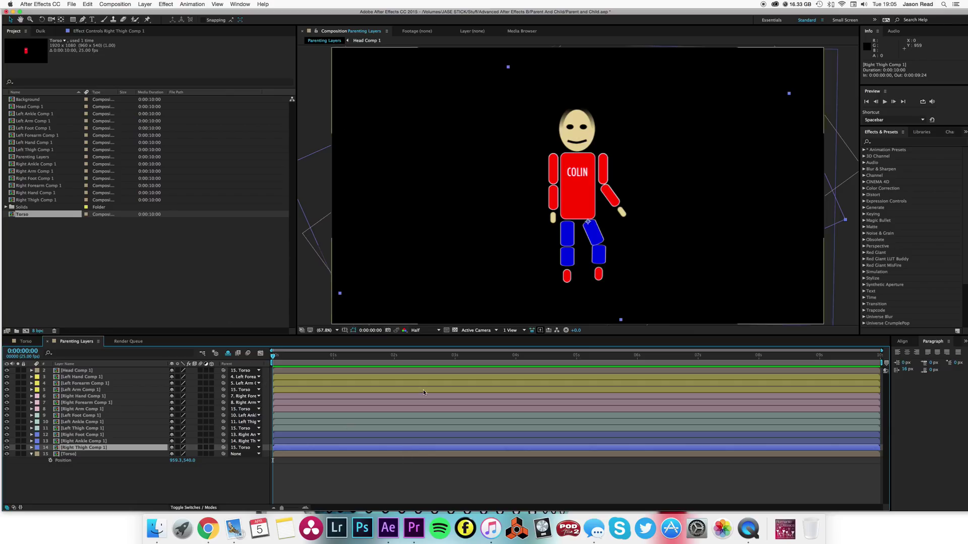
Step: Rotate Right Thigh Comp 1 to -14°
left_click(425, 459)
left_click(425, 447)
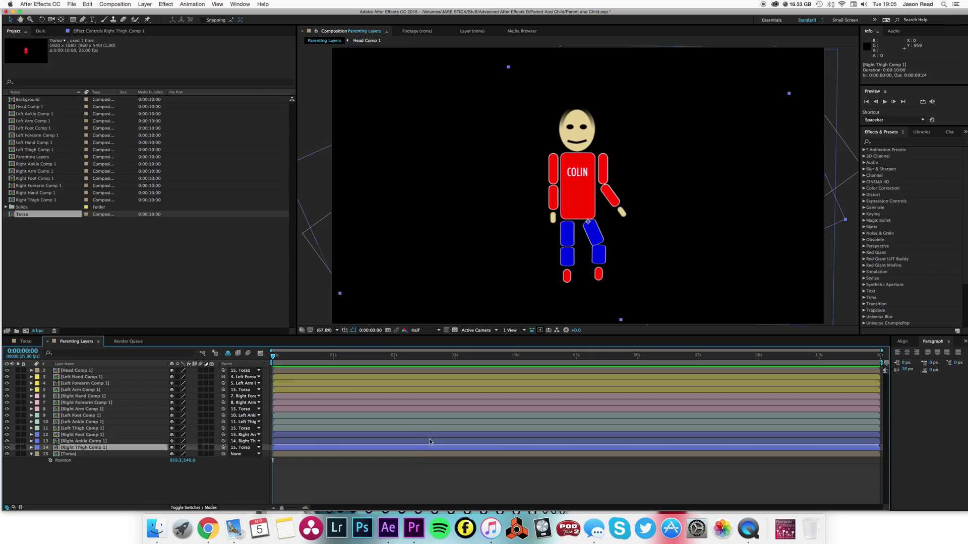
key("r")
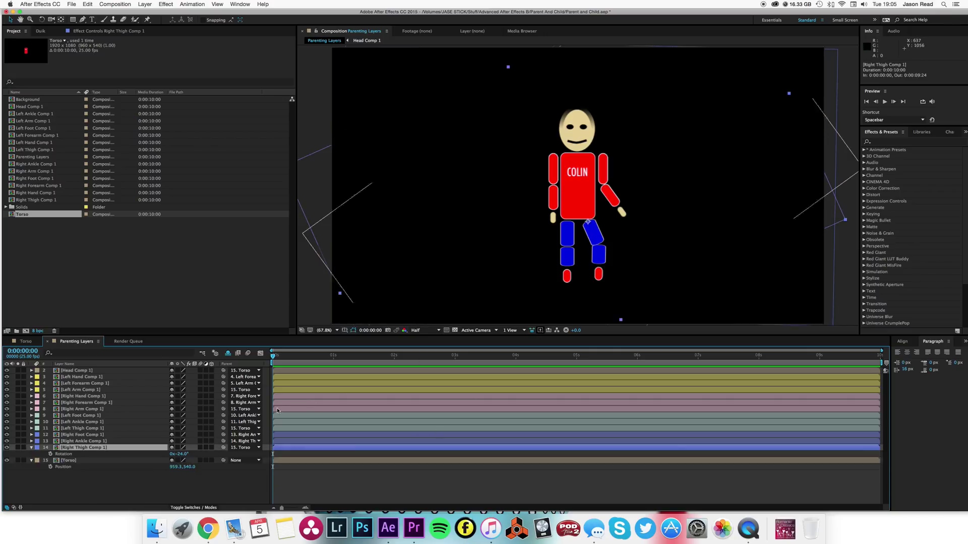
left_click_drag(180, 453, 188, 454)
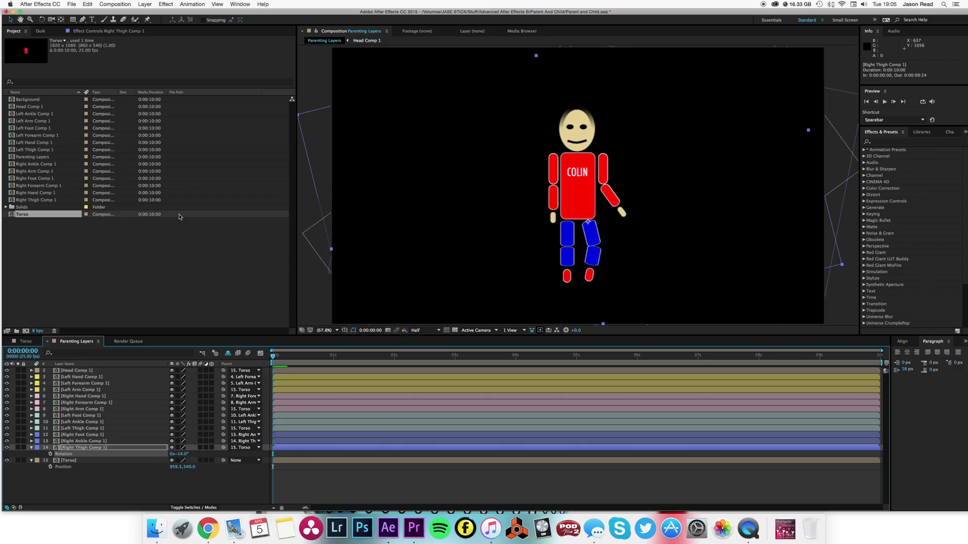
Step: Test moving the right thigh's anchor with Pan Behind and rotating it, then undo both
left_click(61, 21)
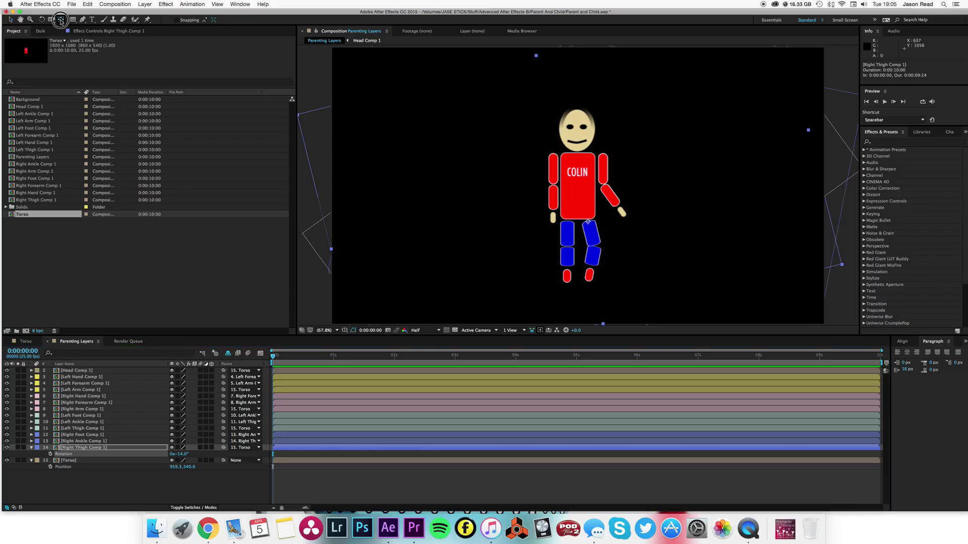
left_click_drag(590, 225, 674, 192)
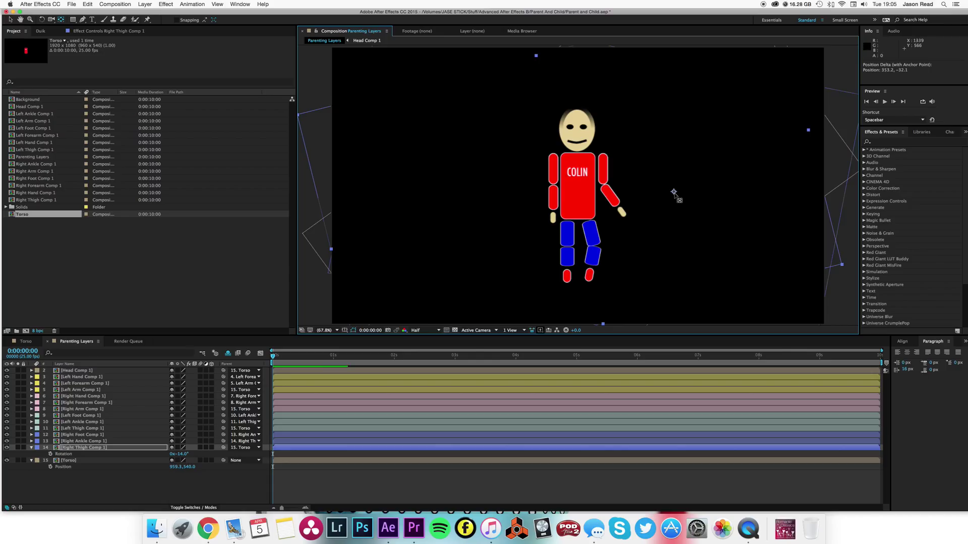
left_click_drag(180, 454, 156, 453)
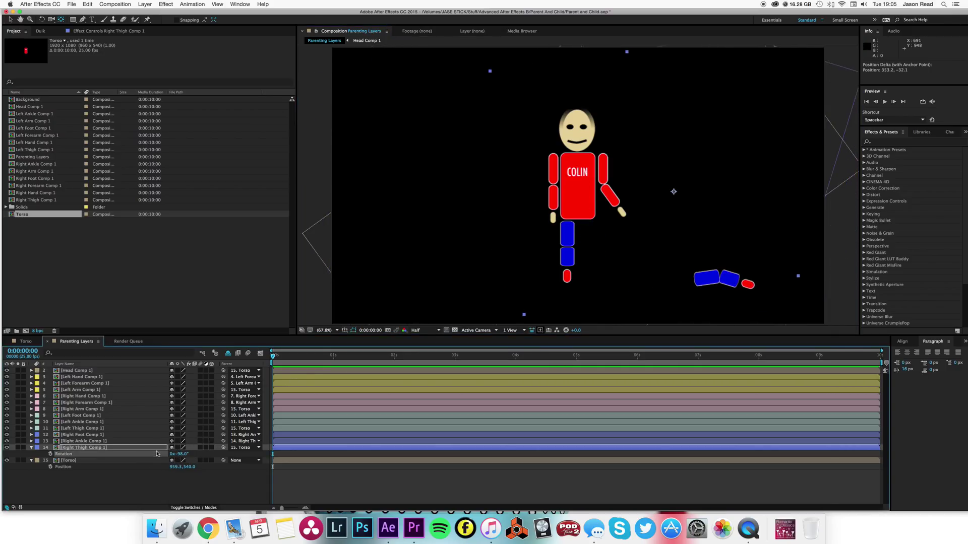
key("super+z")
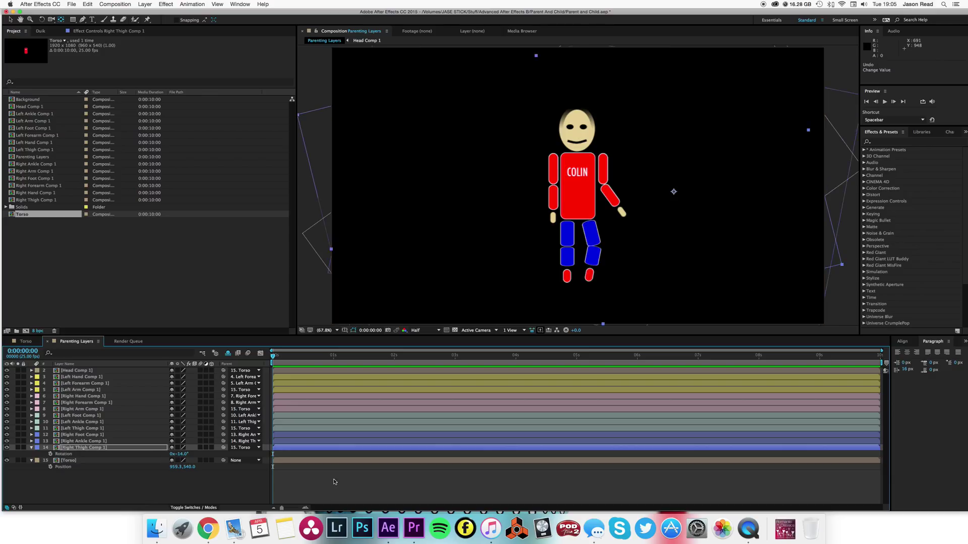
key("super+z")
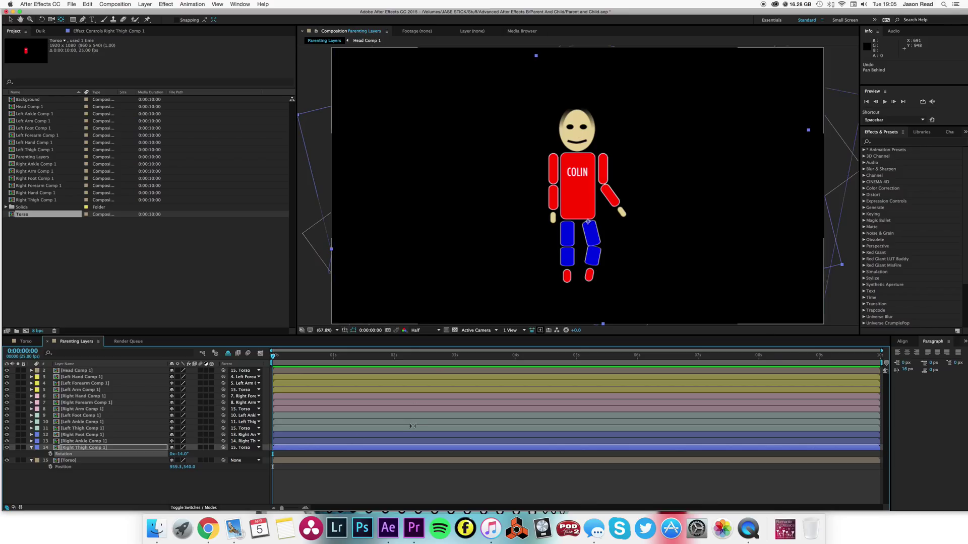
Step: Parent Right Ankle Comp 1 to Torso and adjust Right Thigh Comp 1's rotation to -14°
left_click(420, 442)
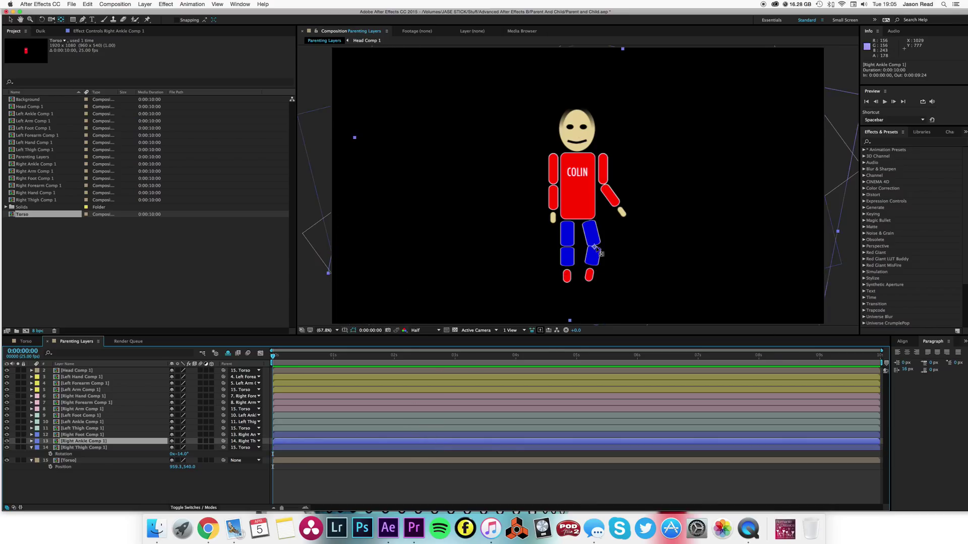
left_click(501, 429)
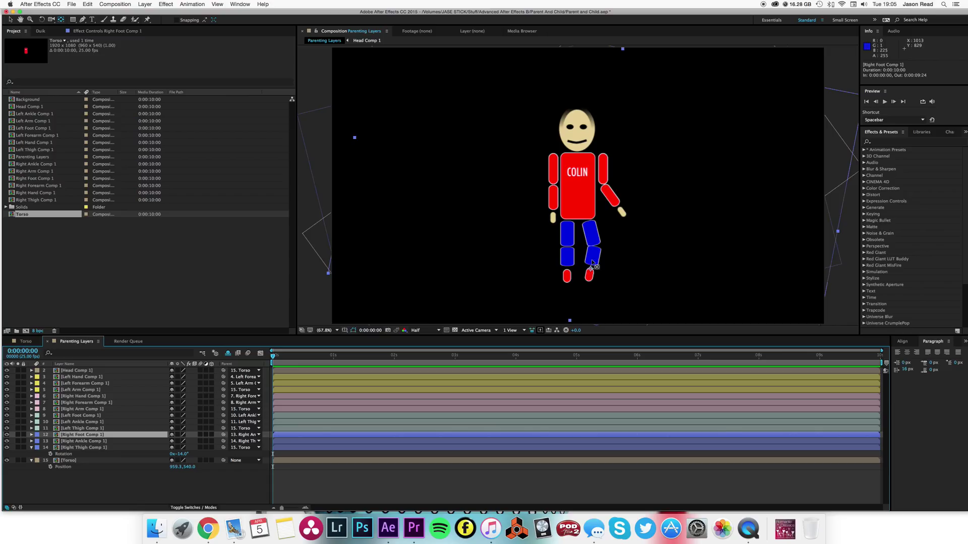
left_click(329, 469)
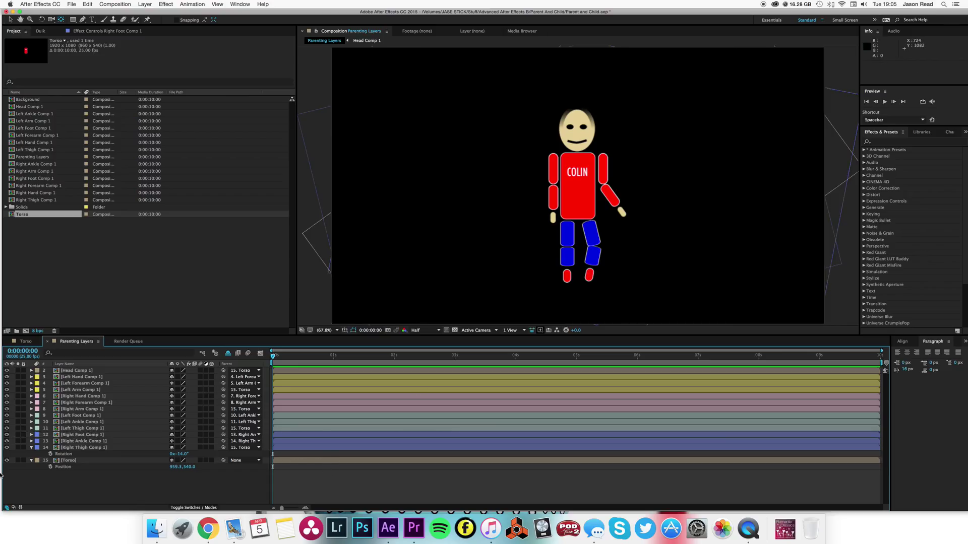
left_click(31, 448)
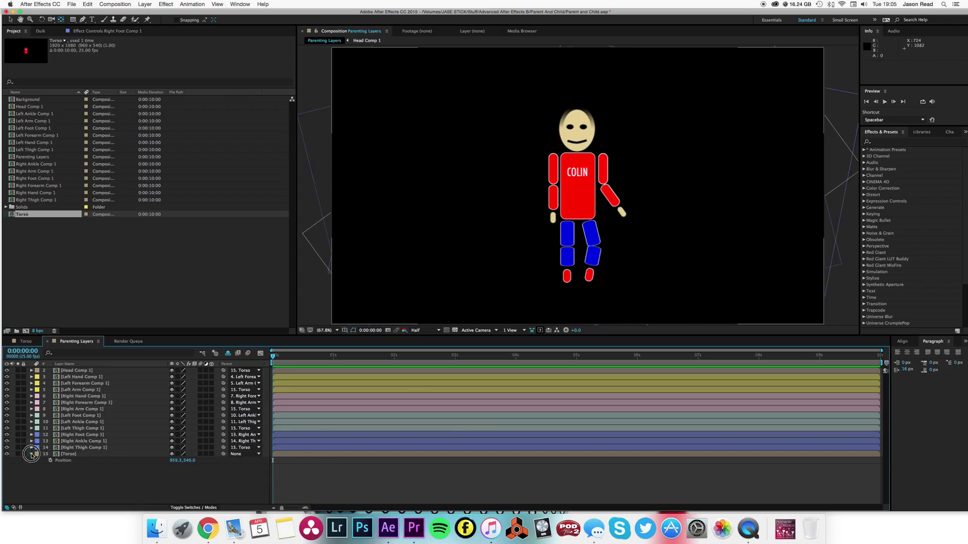
left_click(79, 448)
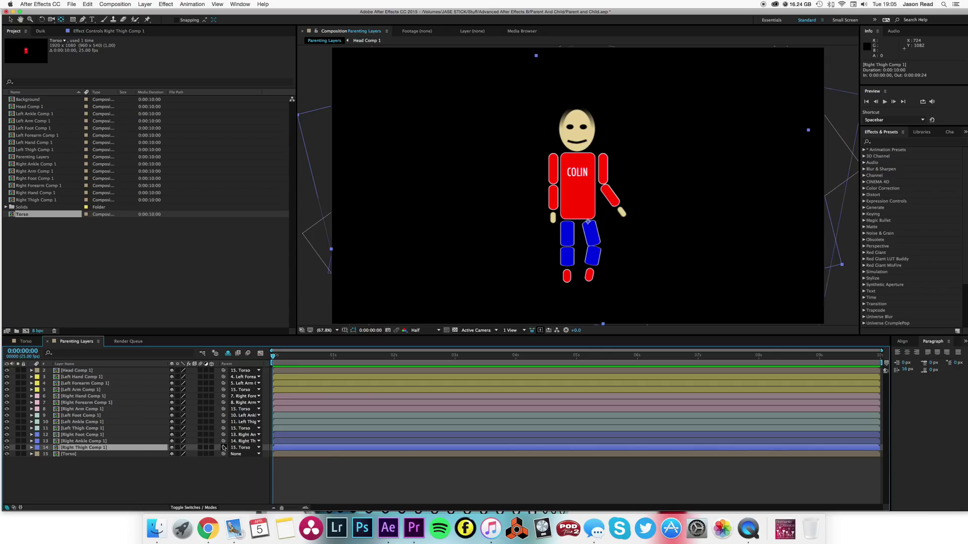
left_click(115, 442)
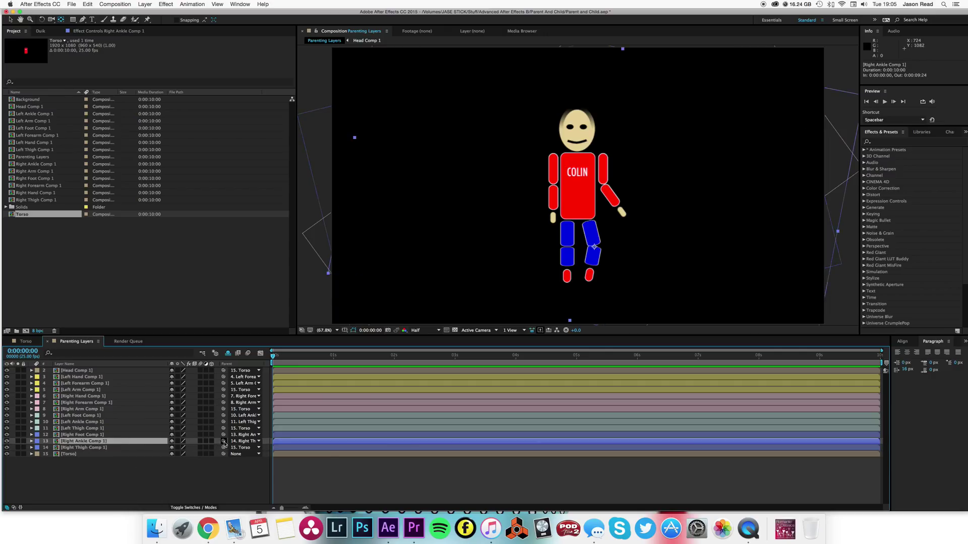
left_click_drag(225, 444, 124, 452)
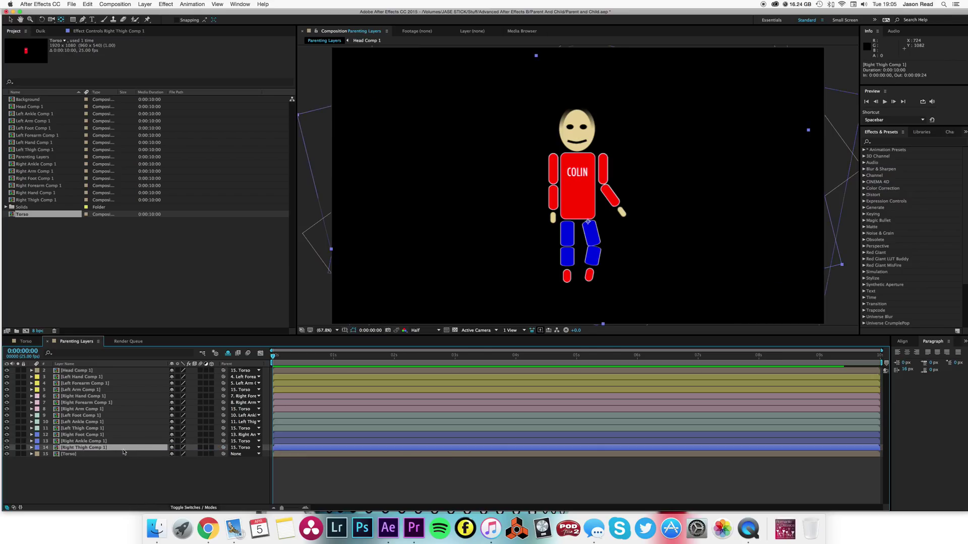
key("r")
left_click_drag(185, 455, 199, 461)
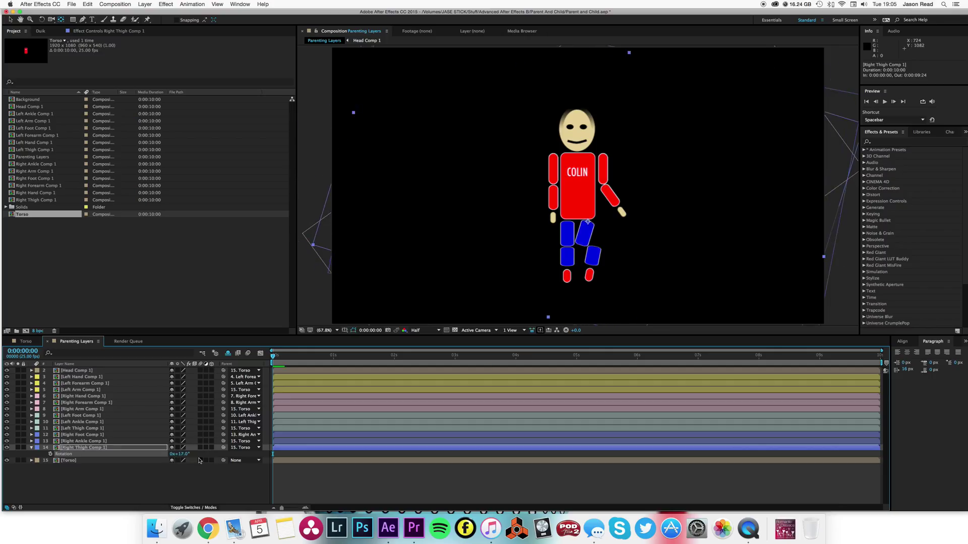
Step: Test a sideways Torso move and another ankle parent change, undoing both
left_click(71, 460)
key("p")
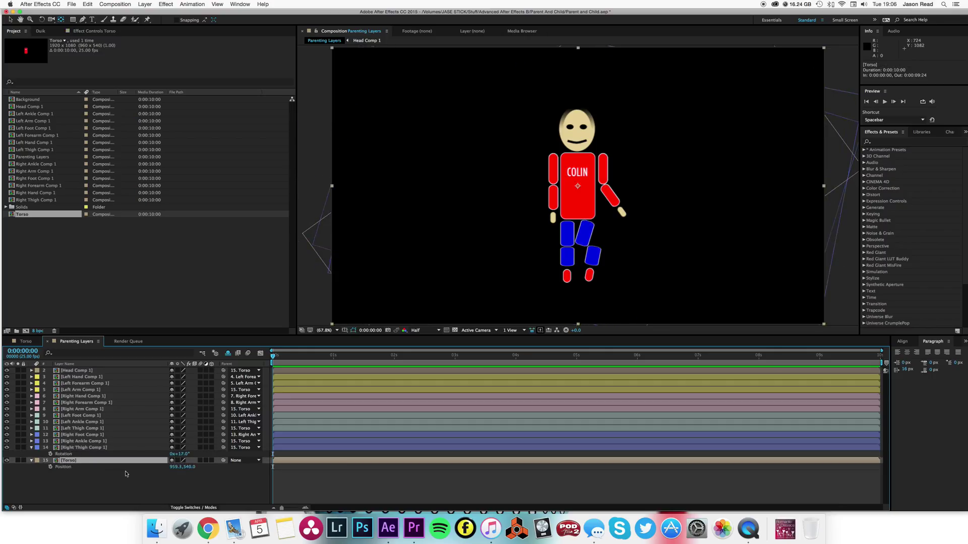
mouse_move(174, 468)
left_mouse_down()
mouse_move(190, 462)
mouse_move(169, 468)
left_mouse_up()
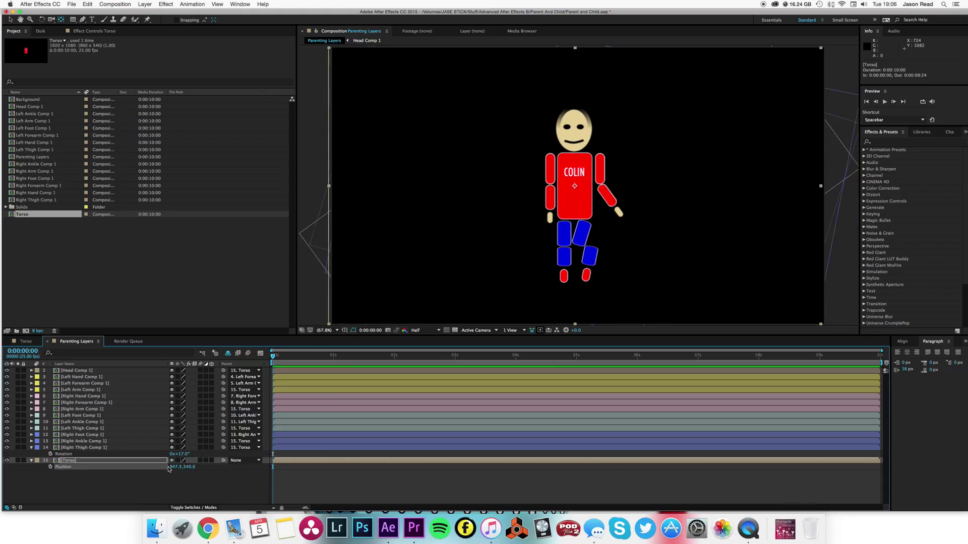
key("super+z")
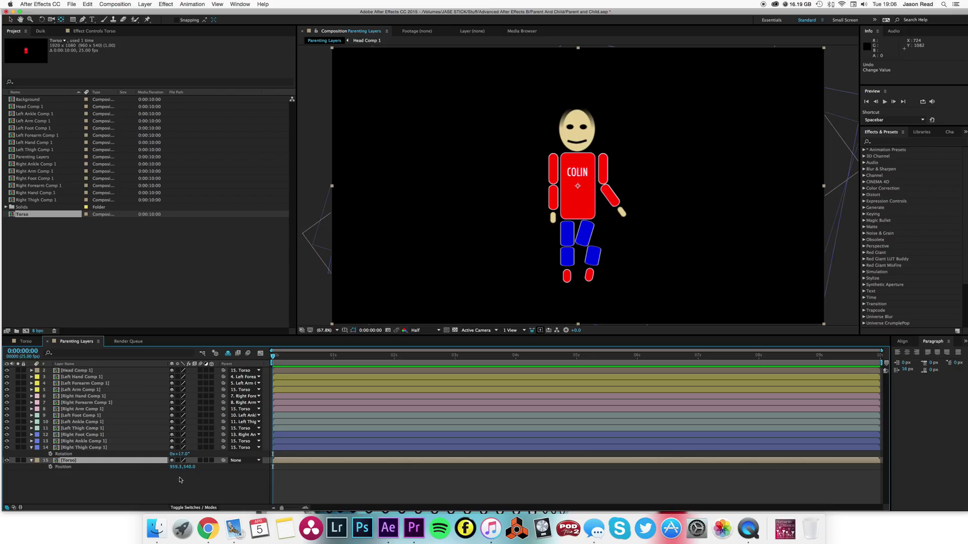
left_click(178, 480)
mouse_move(223, 442)
left_mouse_down()
mouse_move(54, 442)
mouse_move(58, 459)
mouse_move(237, 459)
mouse_move(224, 441)
left_mouse_up()
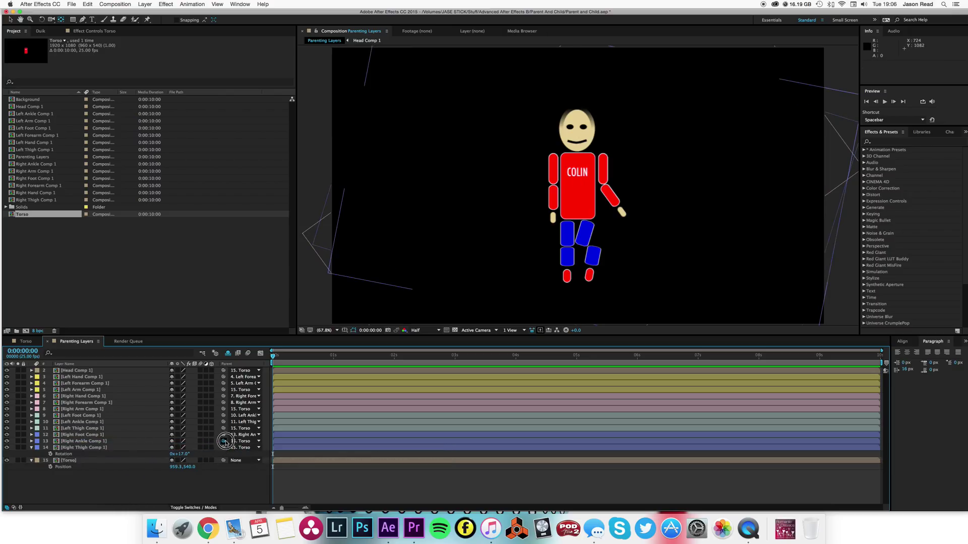
key("super+z")
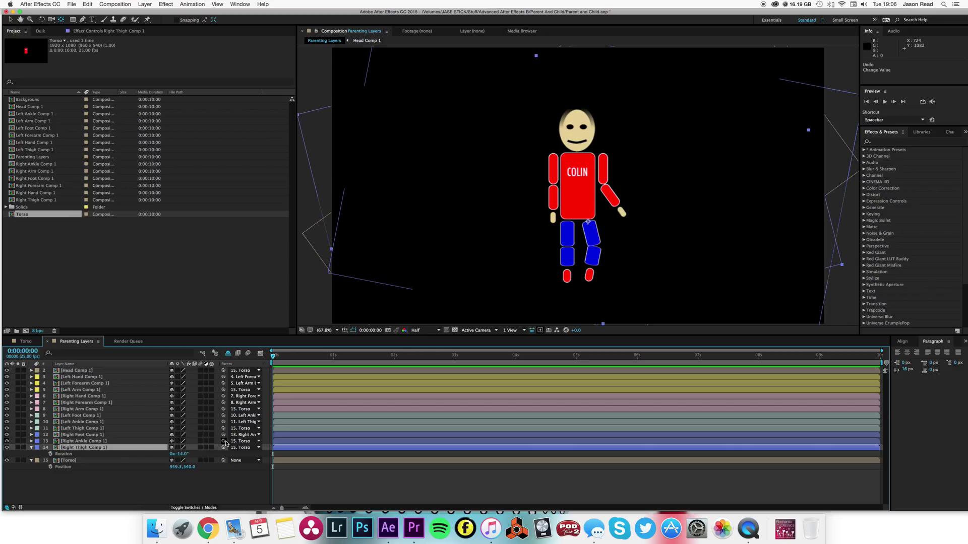
Step: Reparent Right Ankle Comp 1 to Right Thigh Comp 1, rotating the thigh to -5° and ankle to 16°
left_click_drag(224, 443, 103, 448)
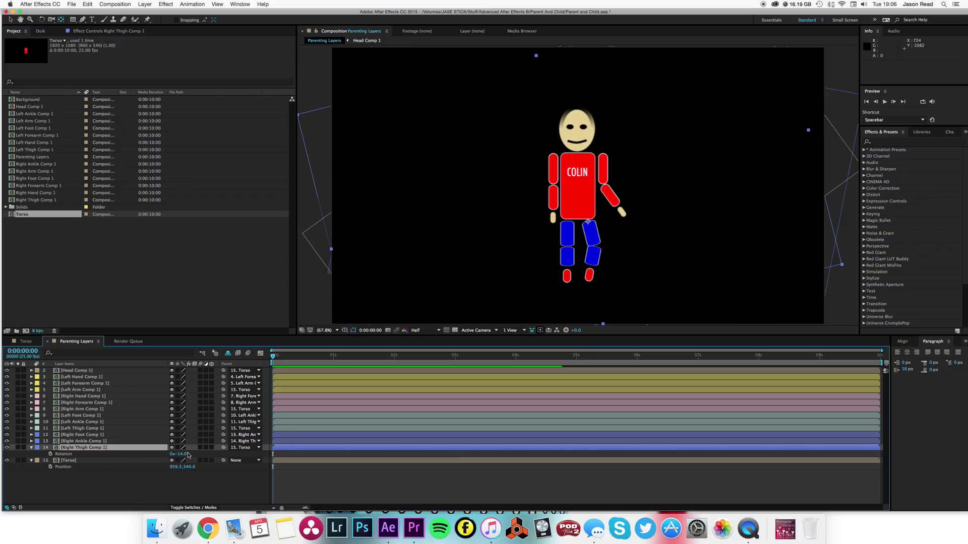
left_click_drag(182, 454, 190, 458)
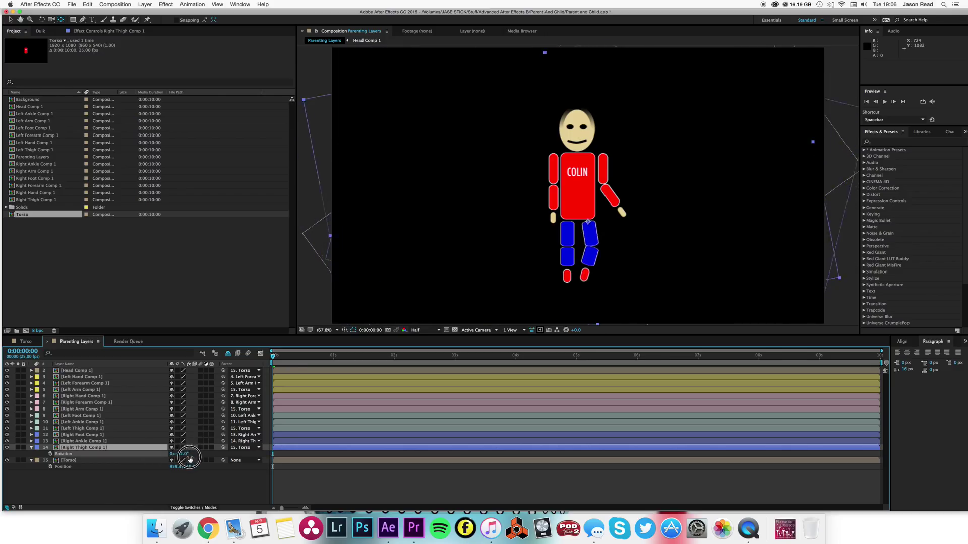
left_click(96, 440)
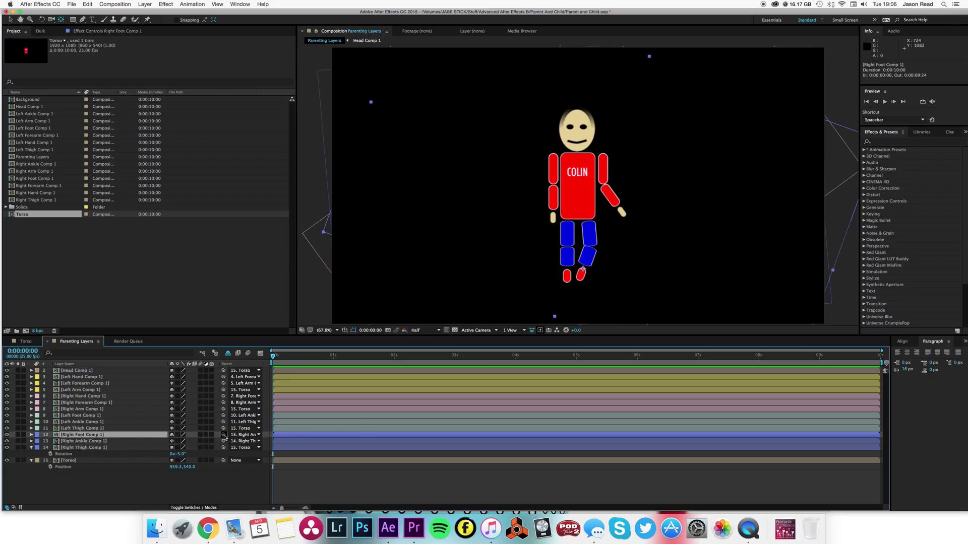
left_click(127, 441)
key("r")
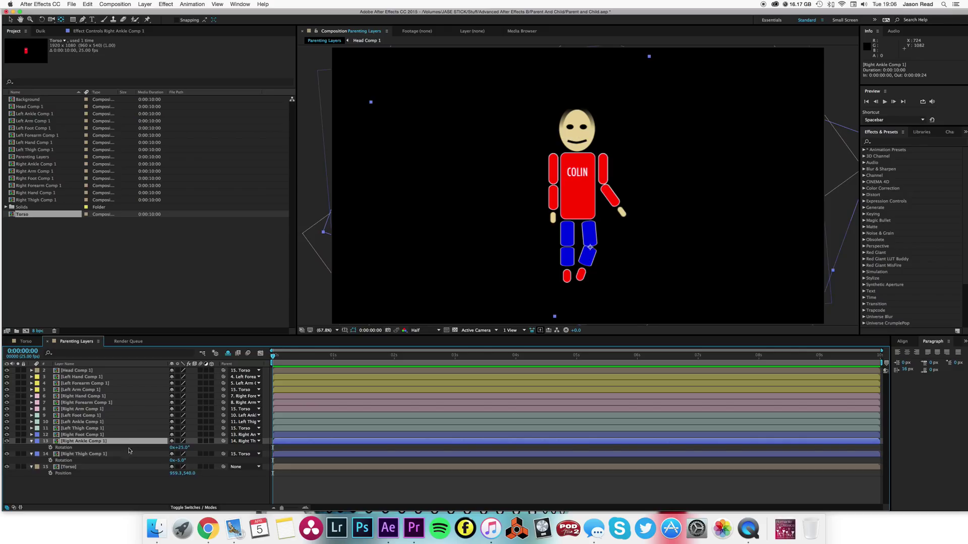
left_click_drag(178, 451, 176, 450)
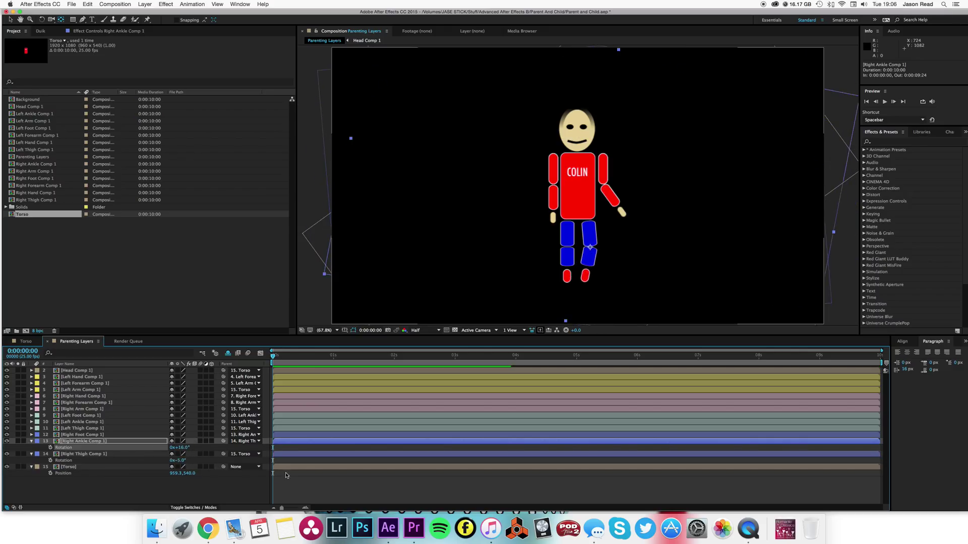
left_click(306, 475)
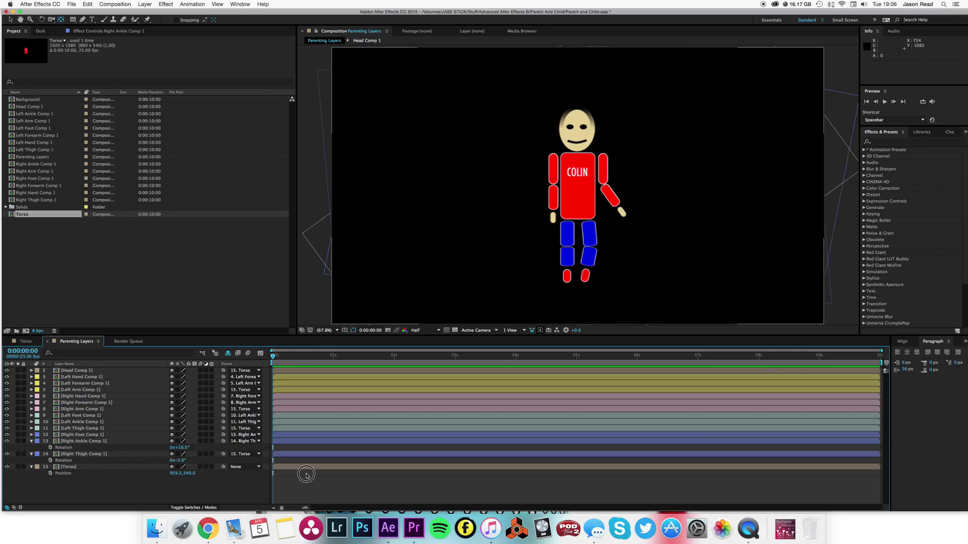
left_click(310, 429)
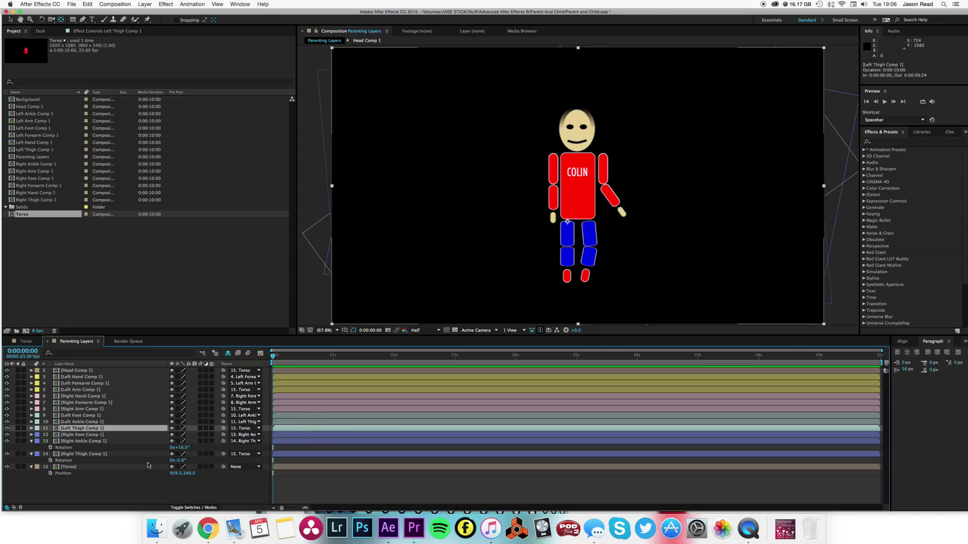
left_click(98, 416)
left_click(95, 422)
left_click(94, 409)
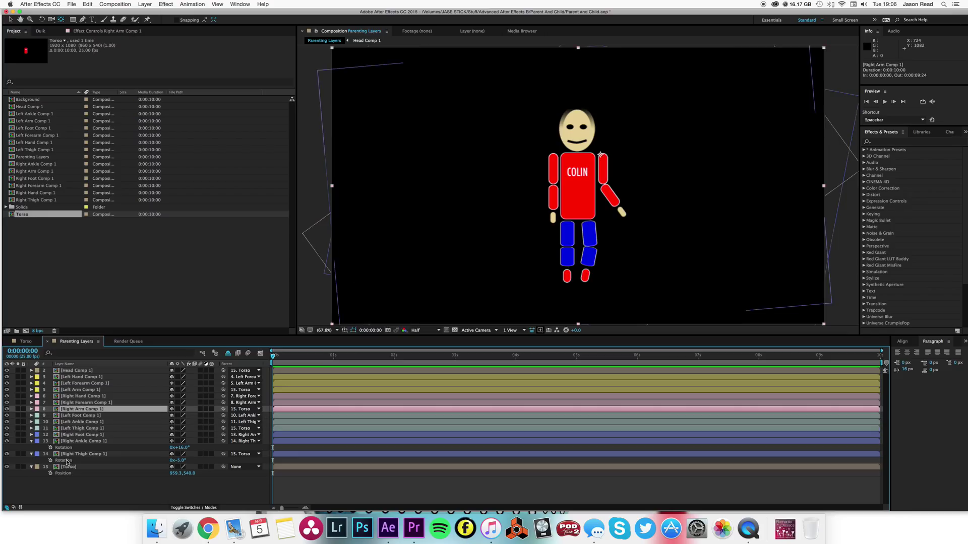
left_click(68, 467)
left_click(84, 402)
left_click(85, 408)
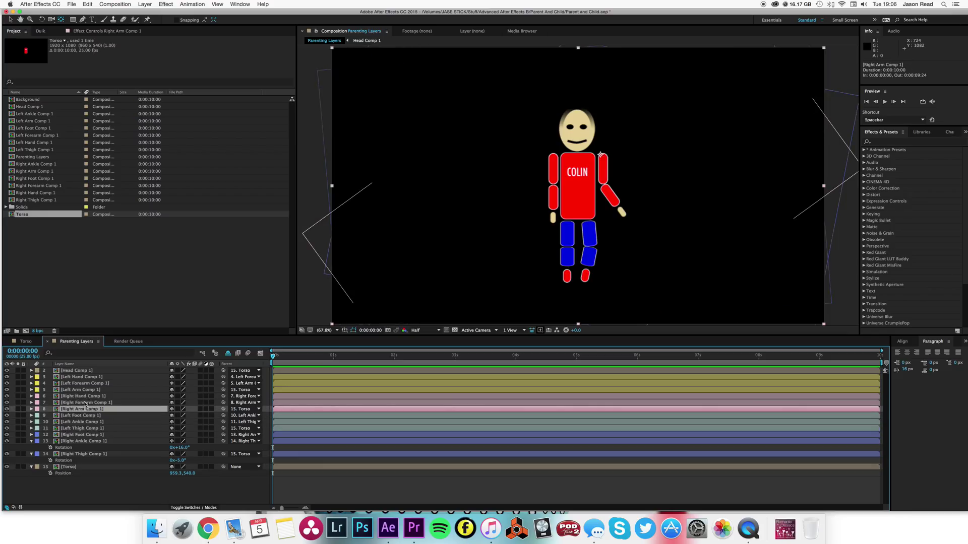
left_click(84, 396)
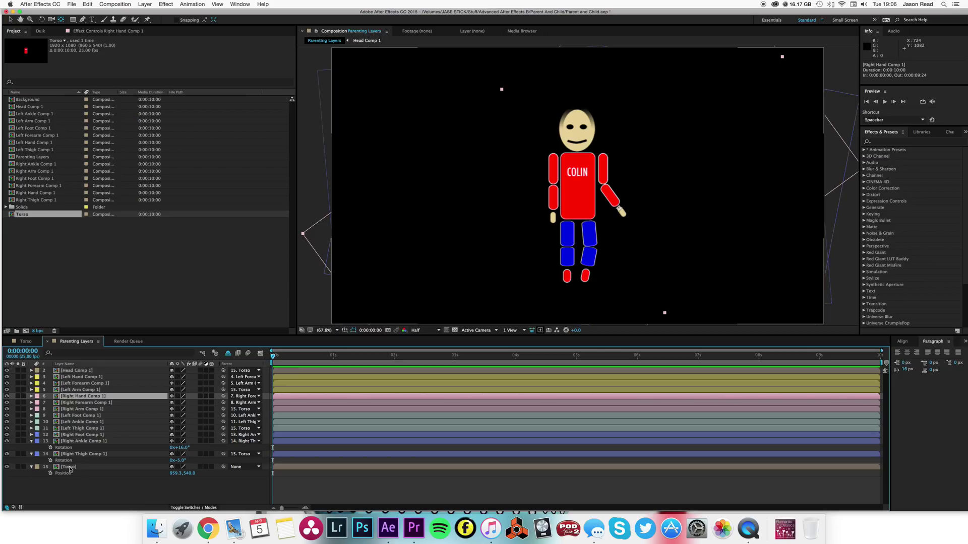
left_click(85, 409)
left_click(84, 402)
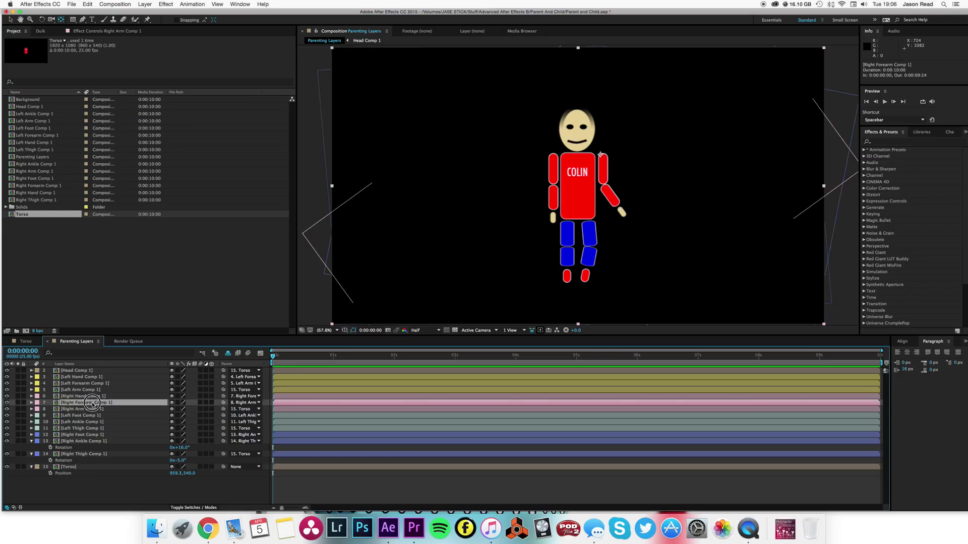
left_click(84, 372)
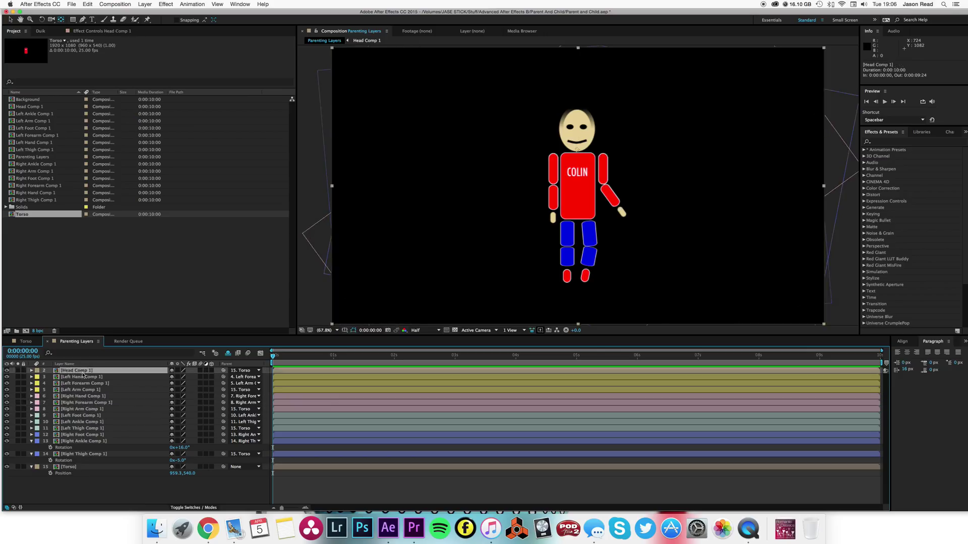
left_click(64, 468)
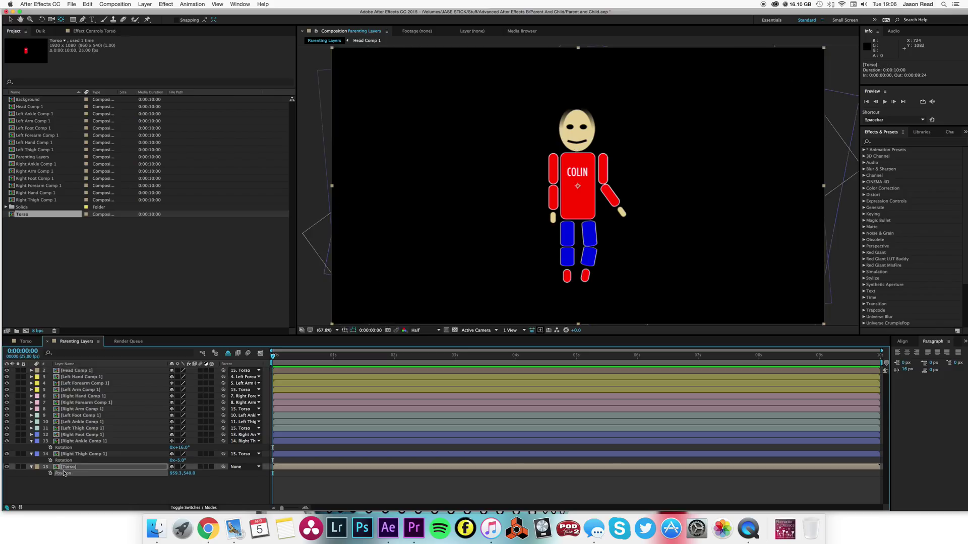
left_click(127, 501)
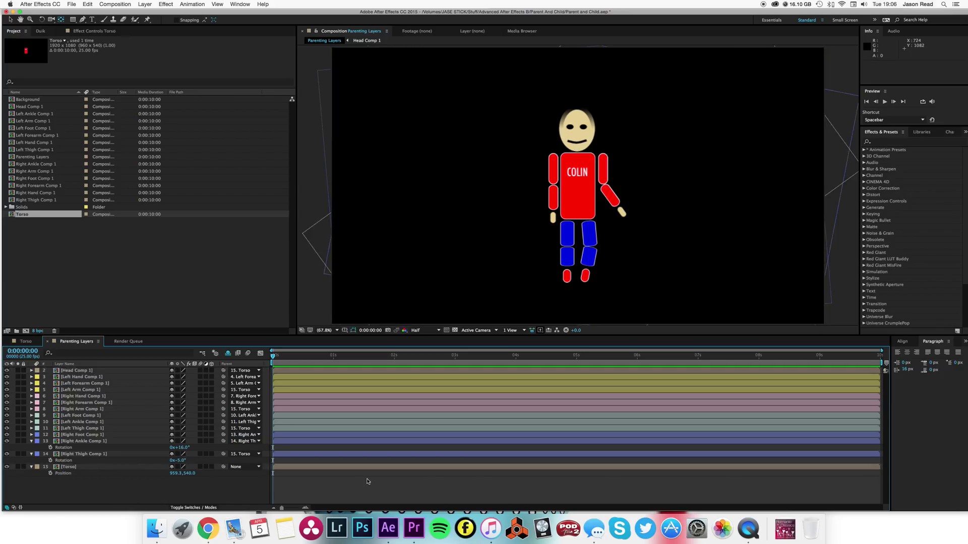